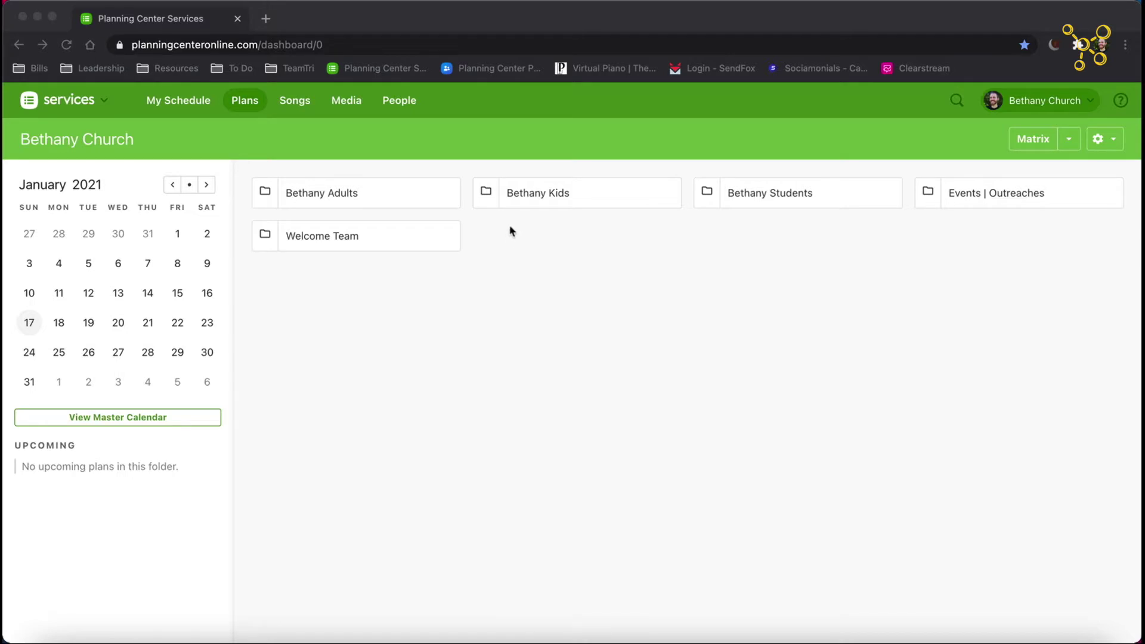
left_click(529, 198)
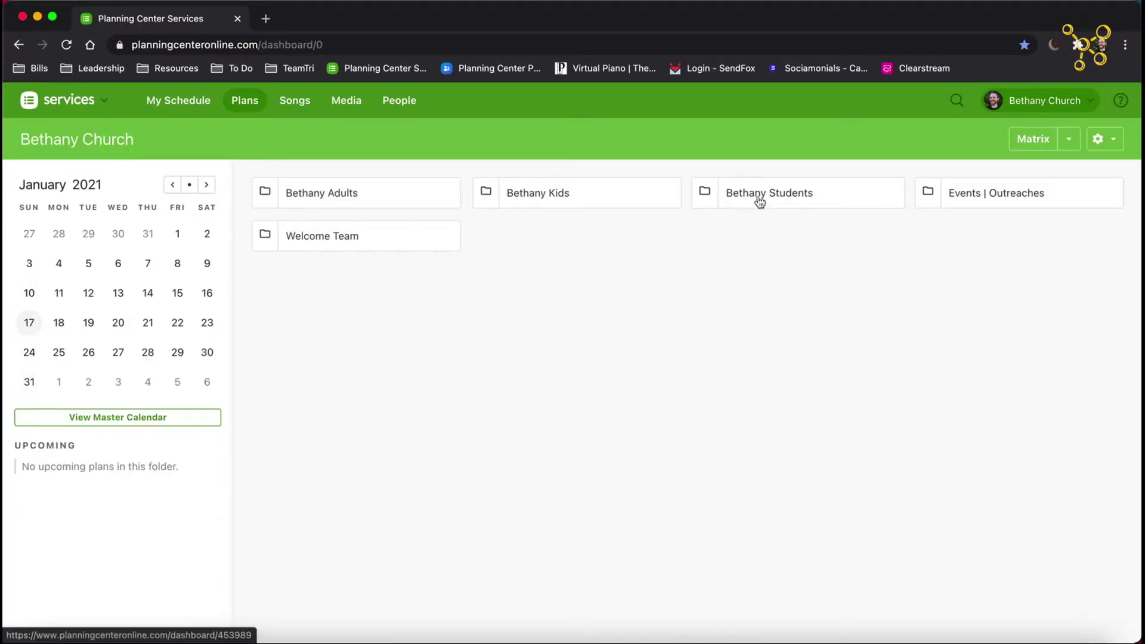
left_click(970, 197)
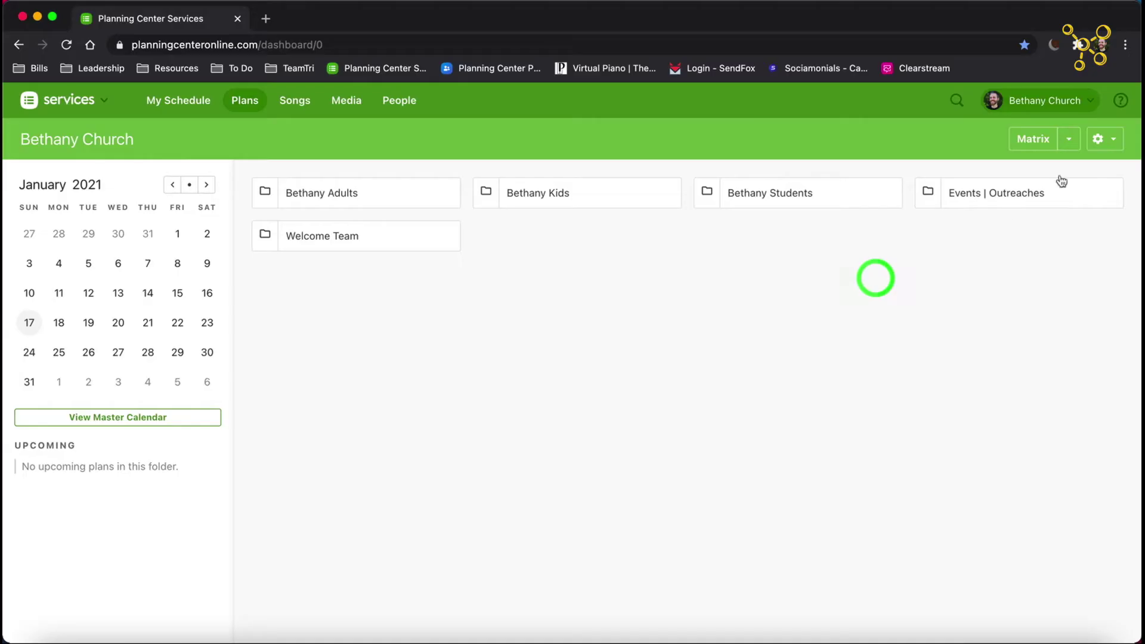
- Create a folder named "Senior Saints" under Bethany Church, with its campus set to Bethany Church
left_click(1099, 142)
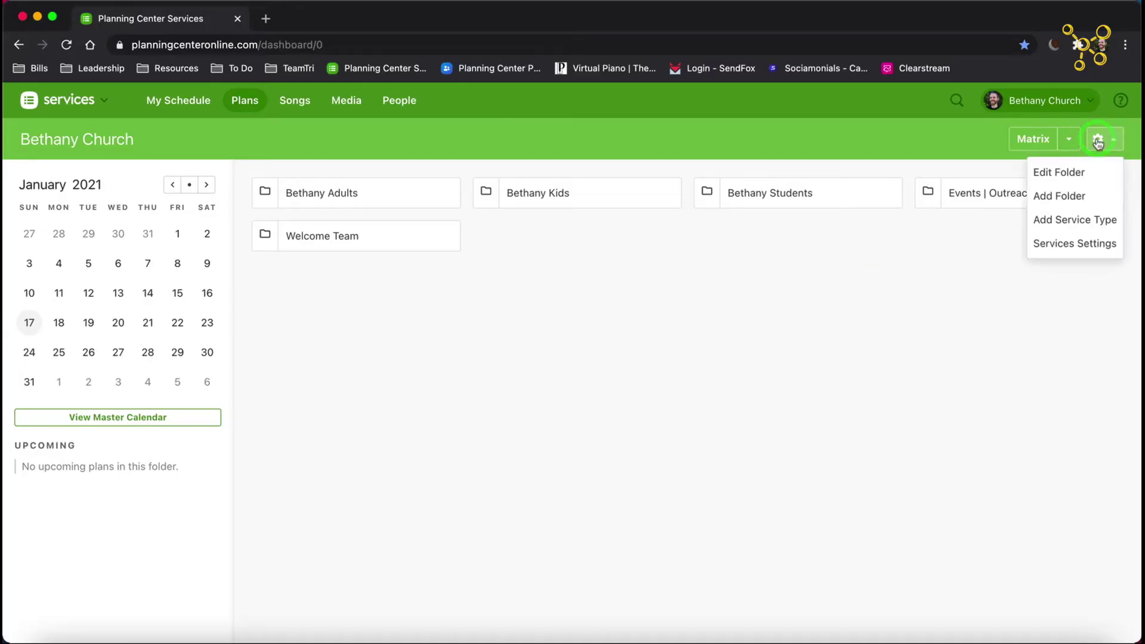
left_click(1055, 201)
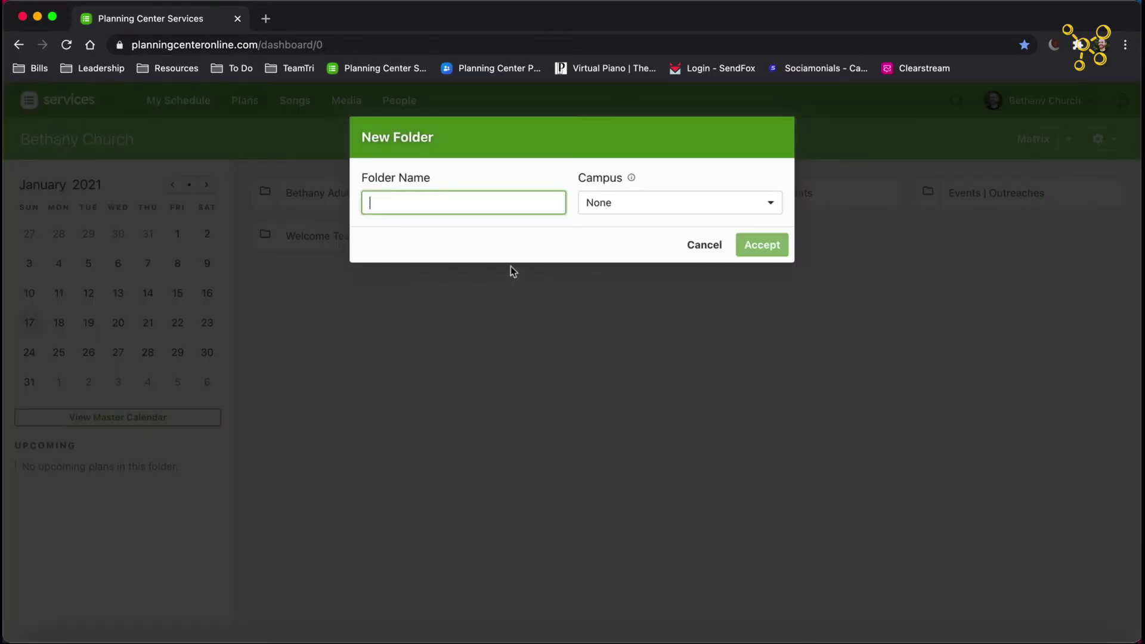
type("Senior ")
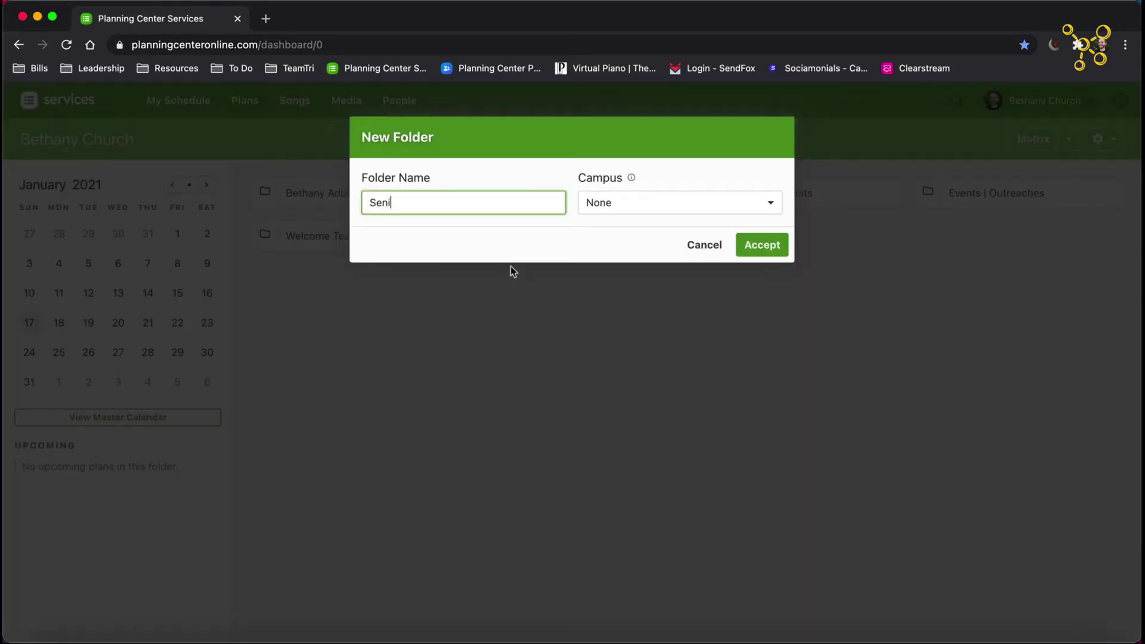
type("Saints")
left_click(621, 203)
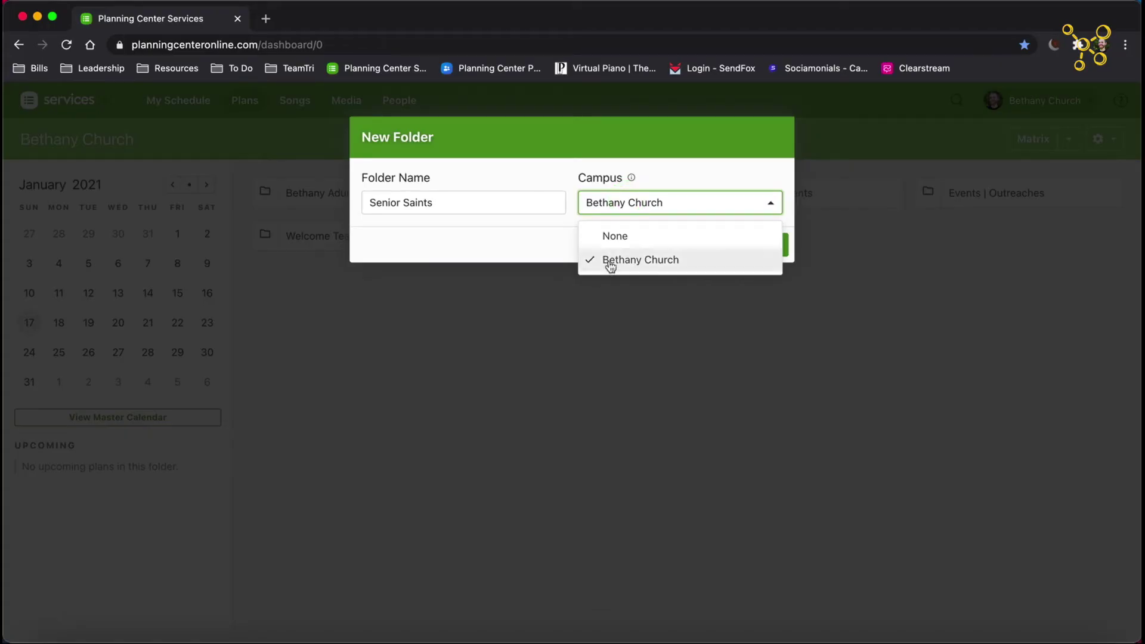
left_click(617, 239)
left_click(622, 201)
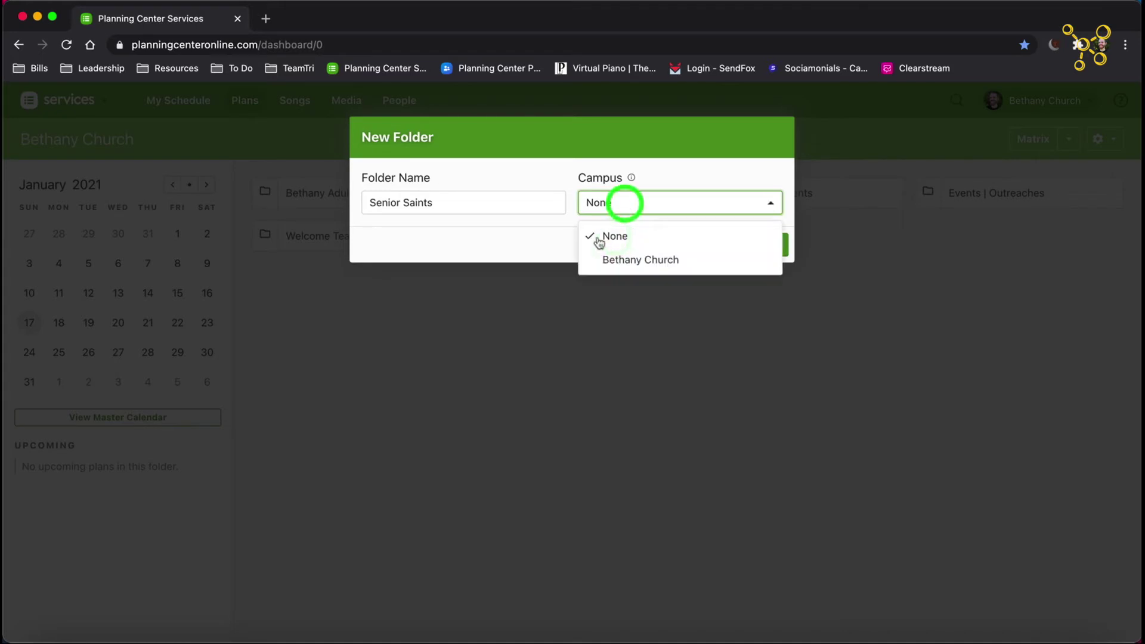
left_click(627, 262)
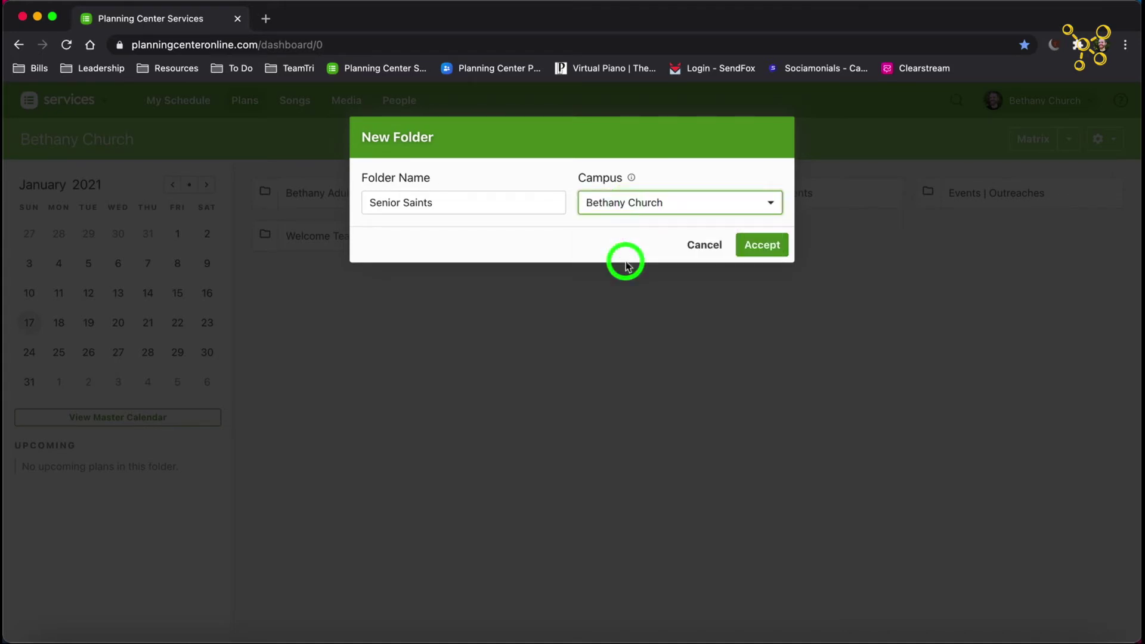
left_click(762, 248)
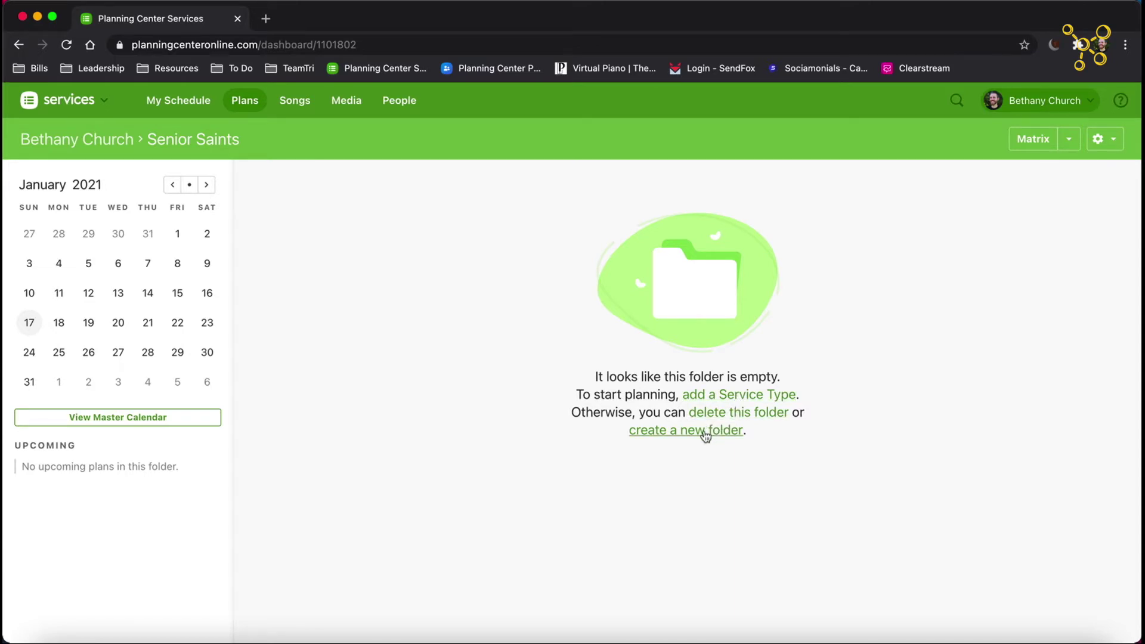
- Create a subfolder named "60-70" inside the Senior Saints folder, keeping the parent's campus
left_click(674, 439)
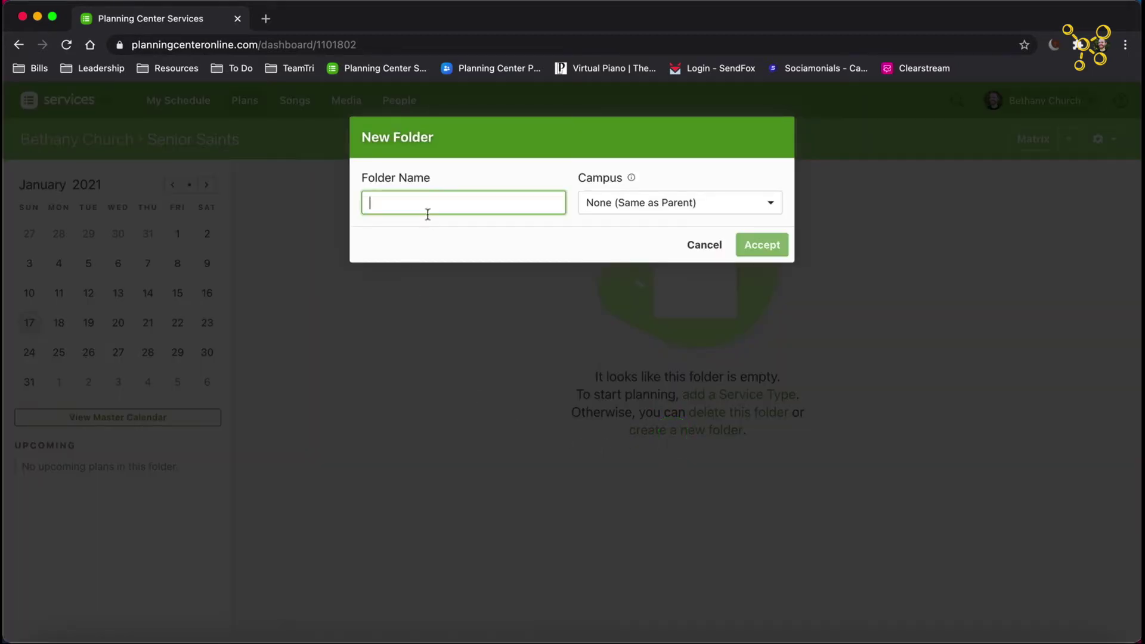
type("60-70")
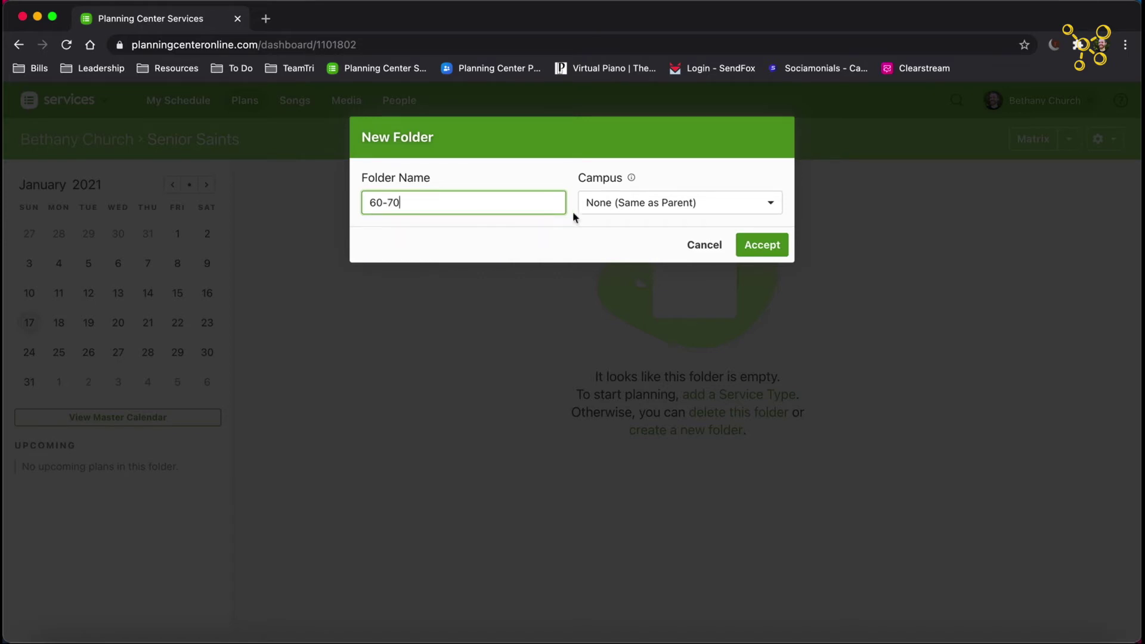
left_click(762, 245)
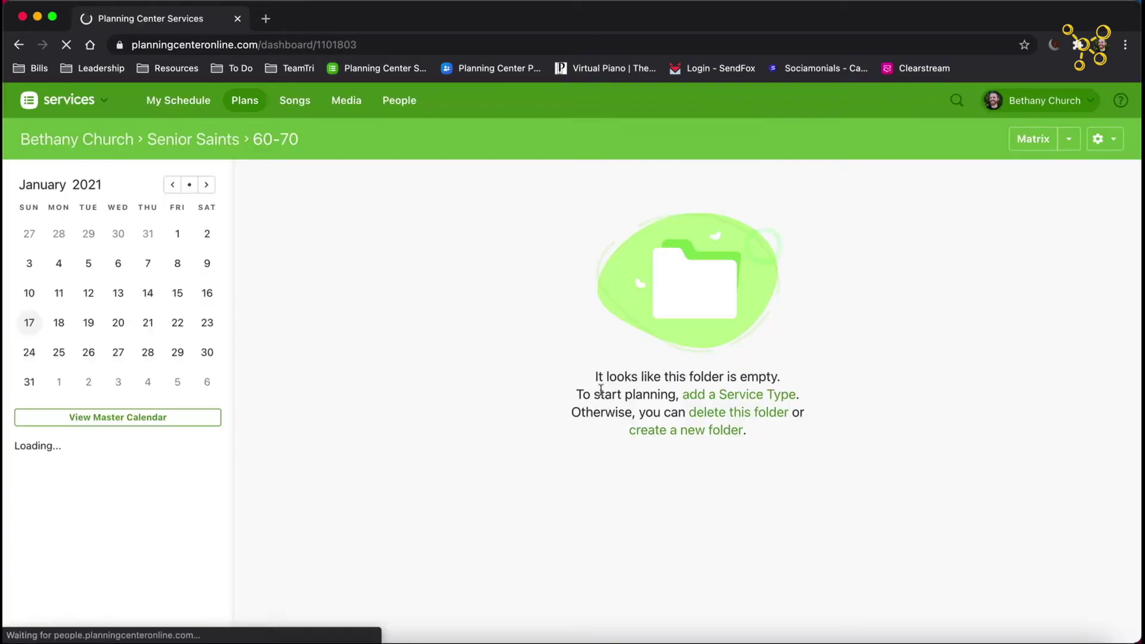
- Create a subfolder named "Women" inside the 60-70 folder, keeping the parent's campus
left_click(670, 439)
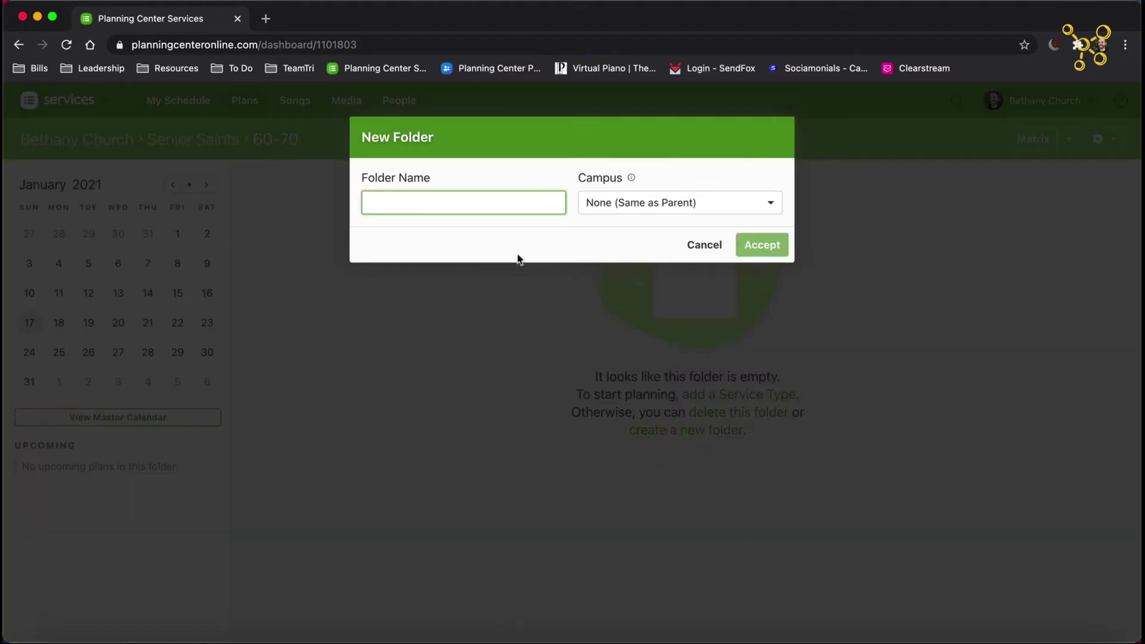
type("Wo")
left_click(761, 245)
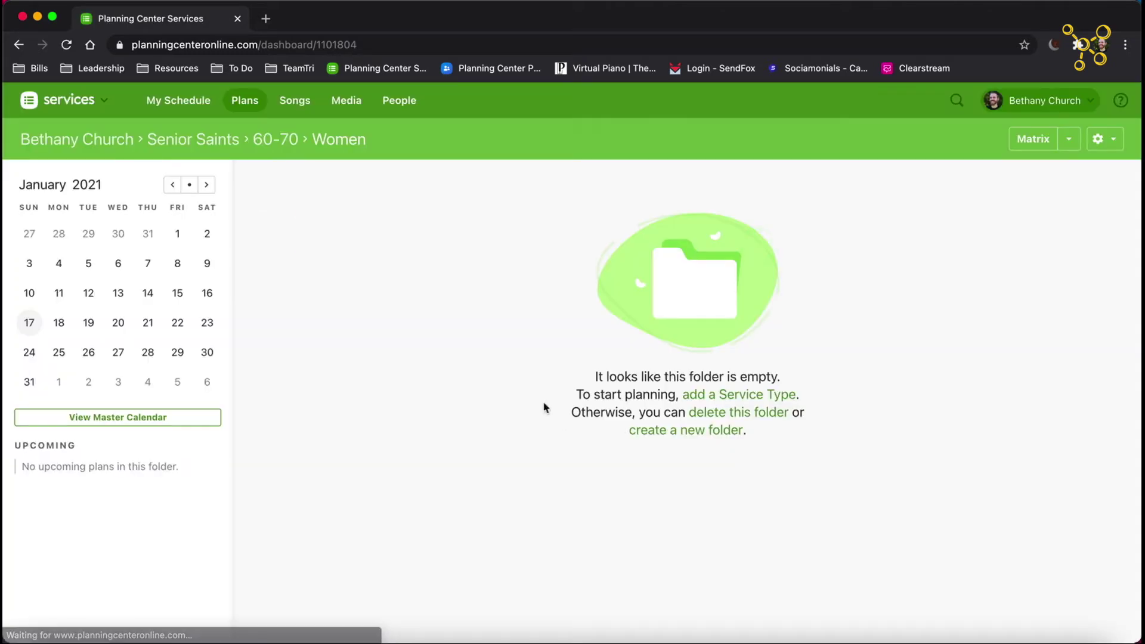
- Delete the empty Women folder and its parent 60-70 folder, and return to the top-level Bethany Church folder
left_click(186, 141)
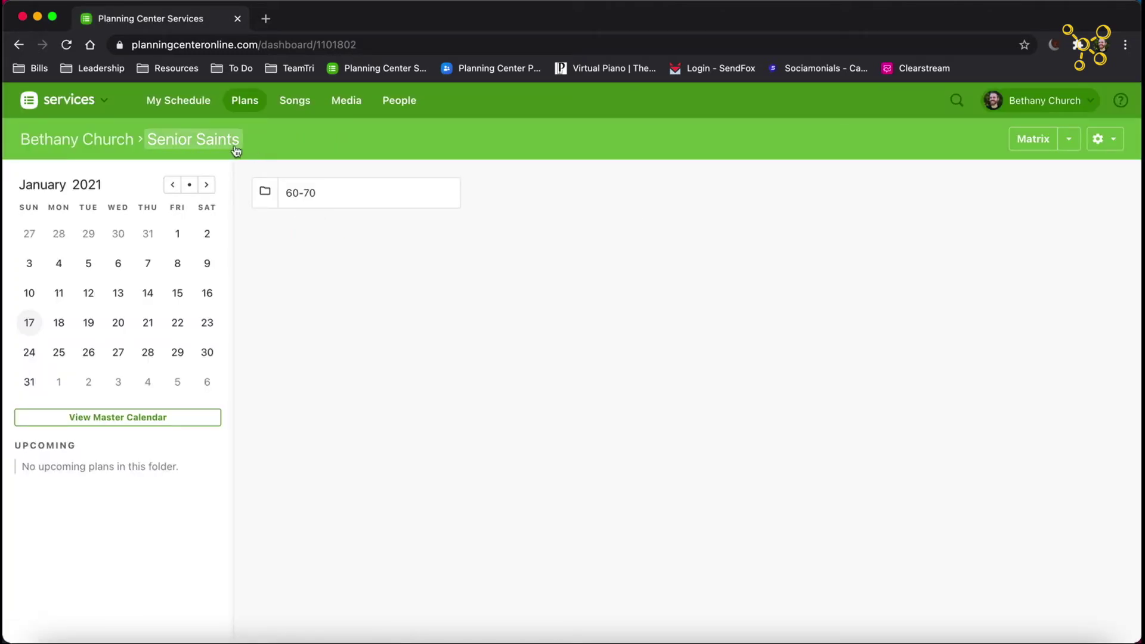
left_click(306, 201)
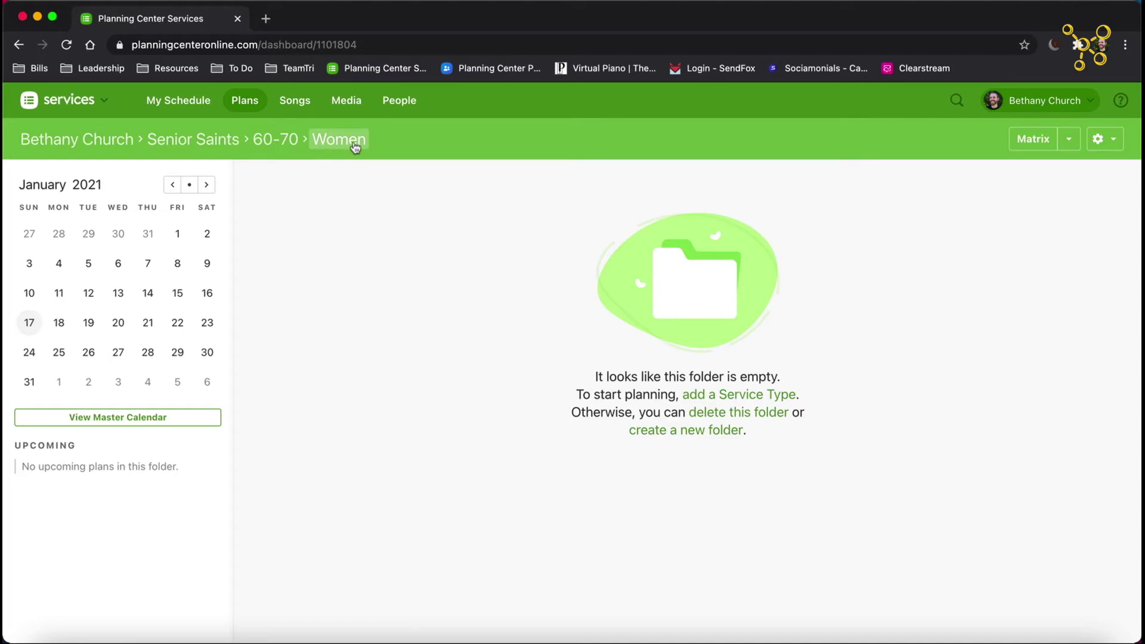
left_click(721, 418)
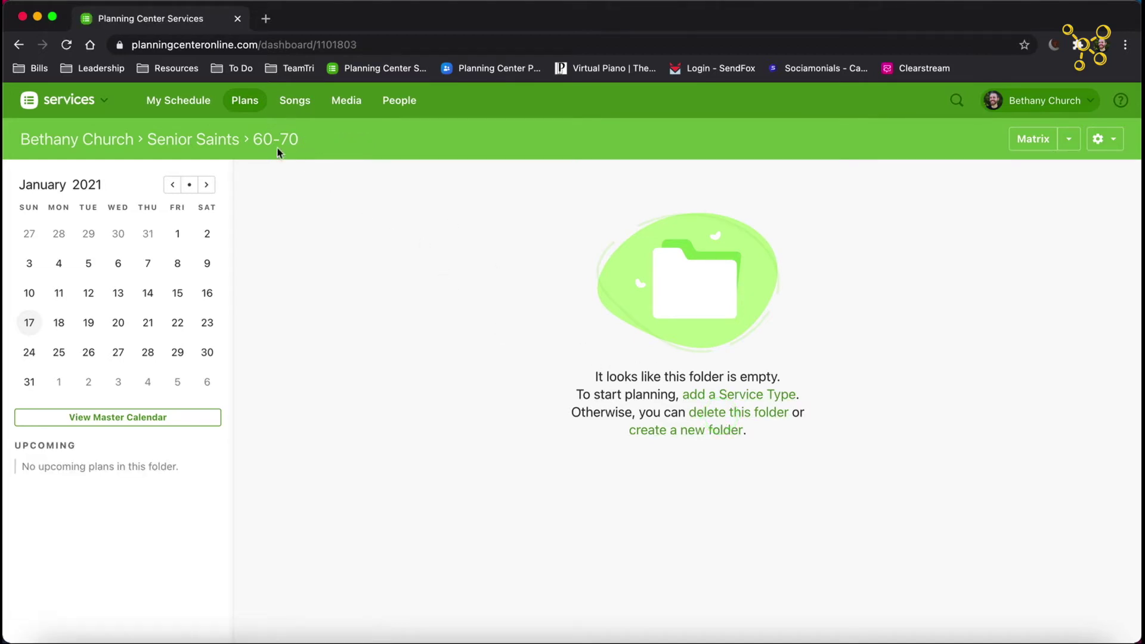
left_click(706, 418)
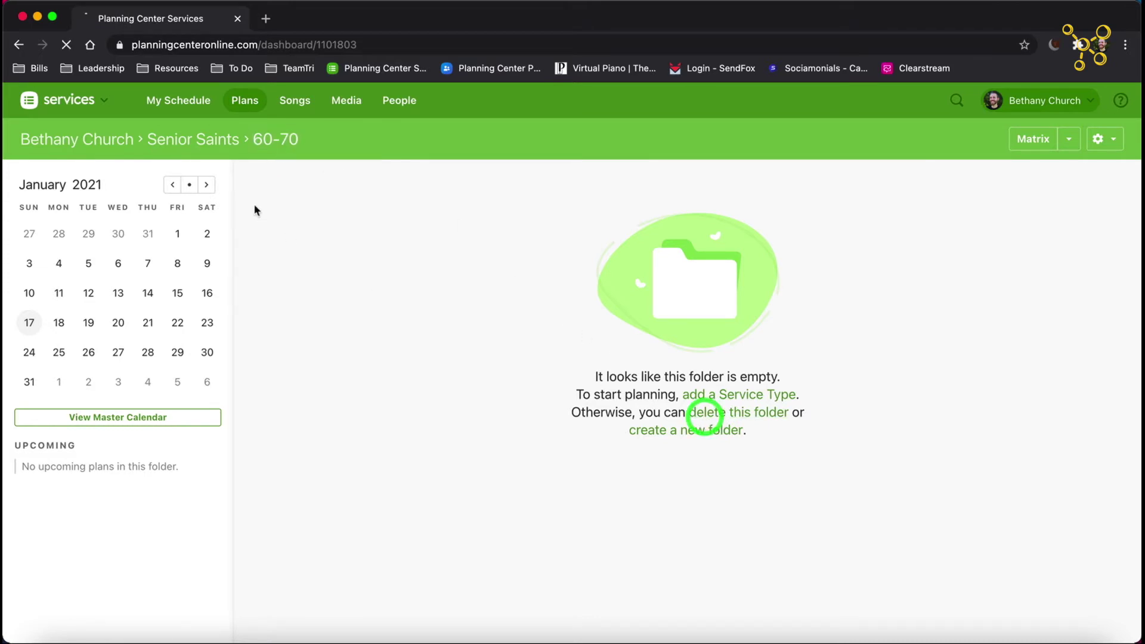
left_click(122, 140)
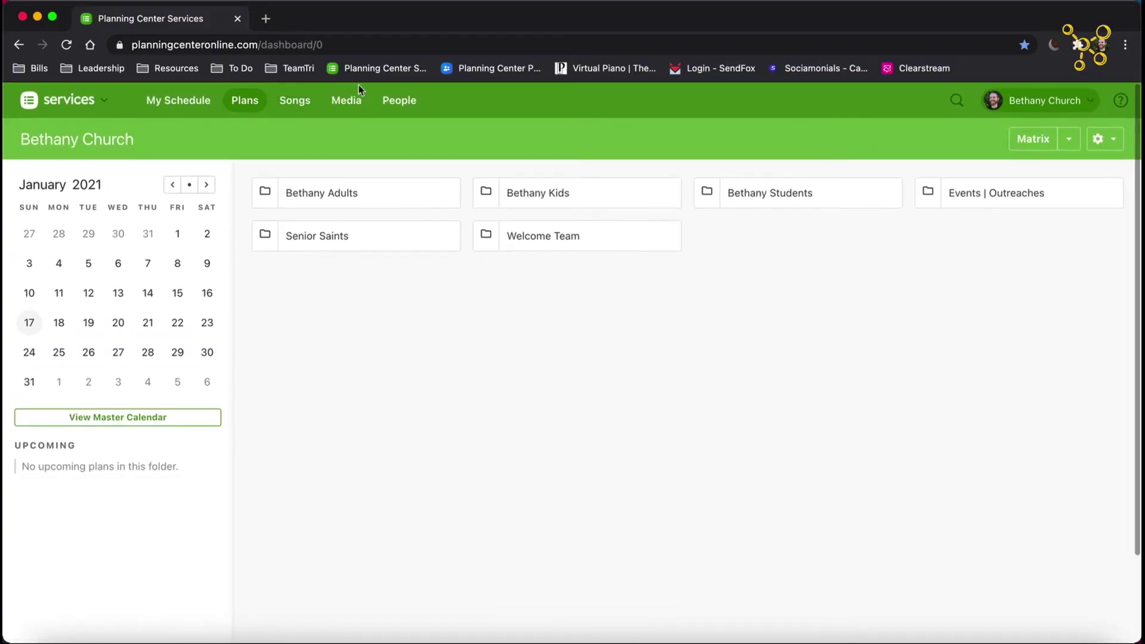
- Filter the people list by the Bethany Kids administrator's first name and open the matching profile
left_click(401, 100)
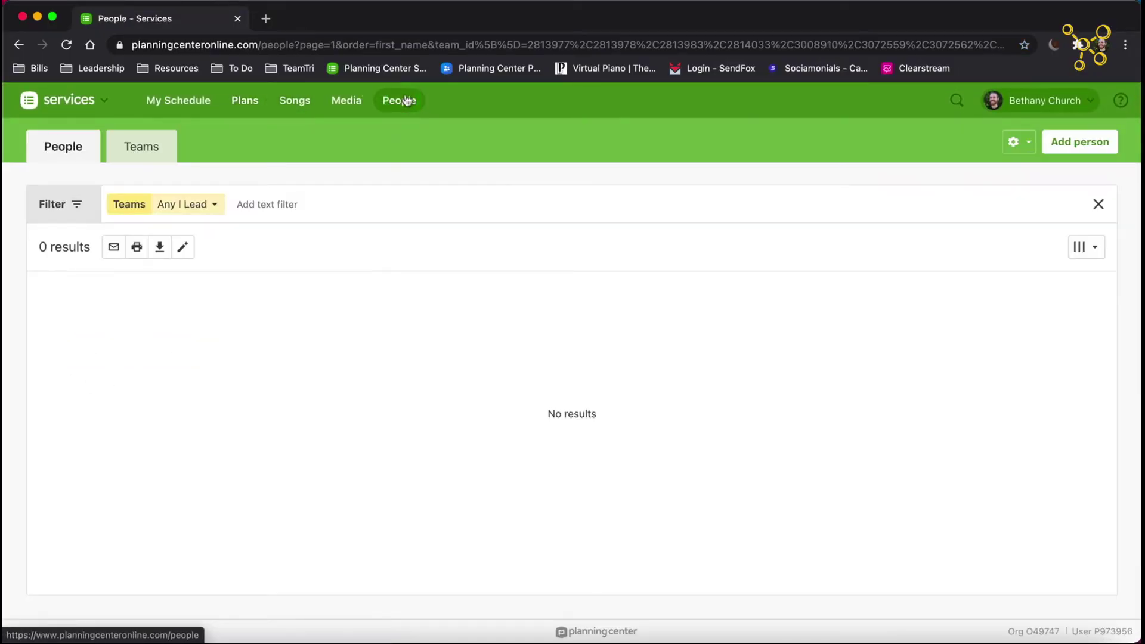
left_click(322, 205)
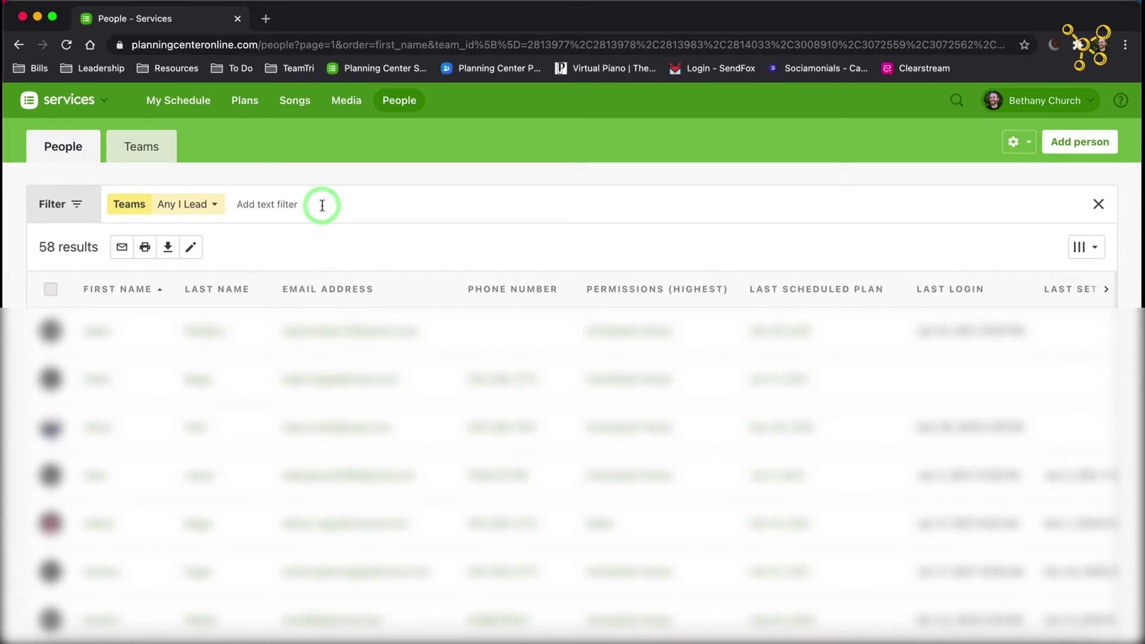
type("natalie")
key("Return")
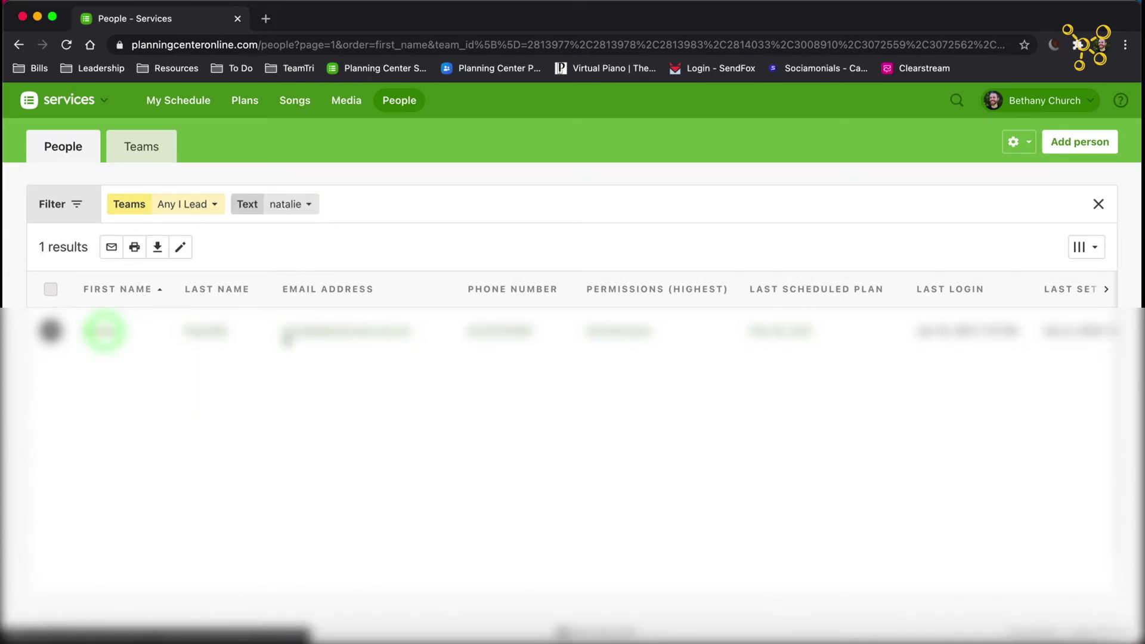
left_click(332, 333)
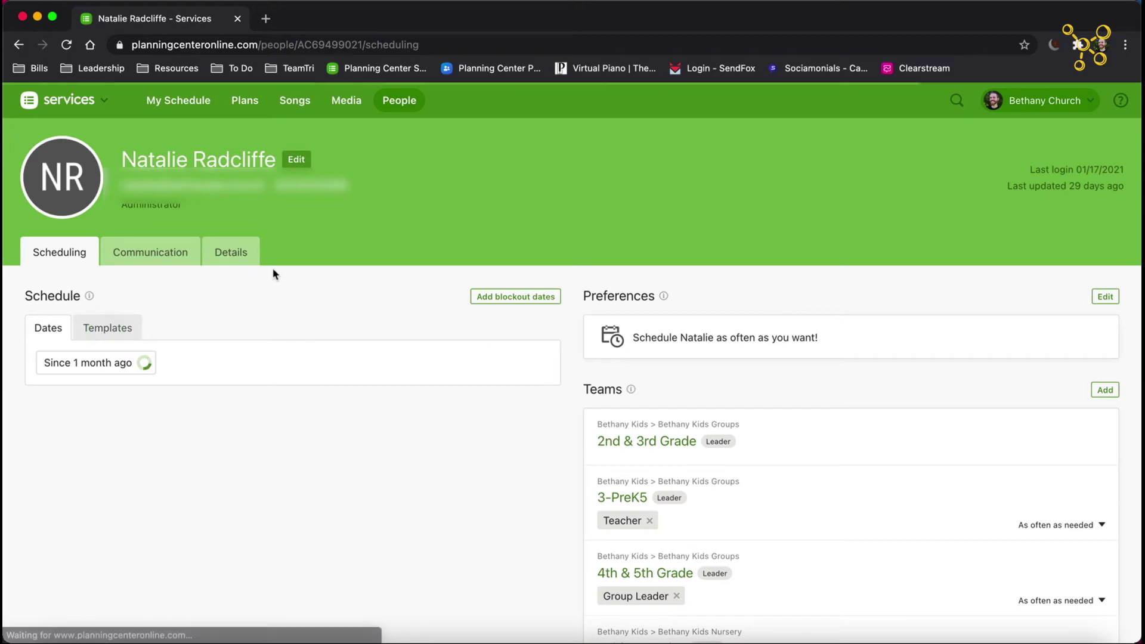
- Edit the person's permissions so that Bethany Kids Nursery within the Bethany Kids folder is set to Administrator
left_click(235, 257)
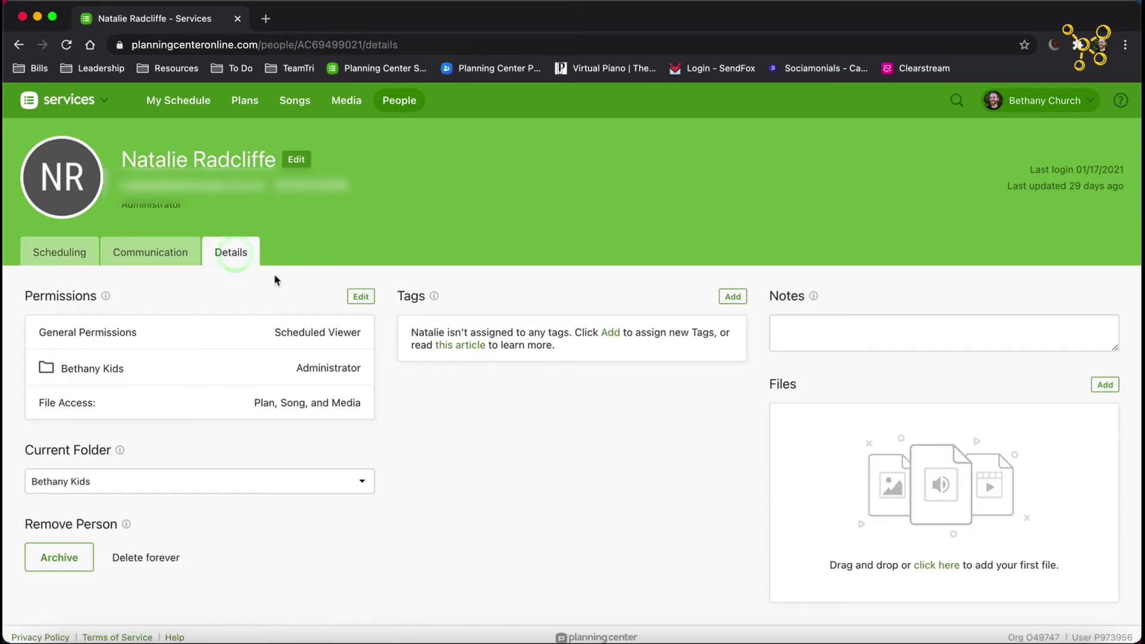
left_click(361, 297)
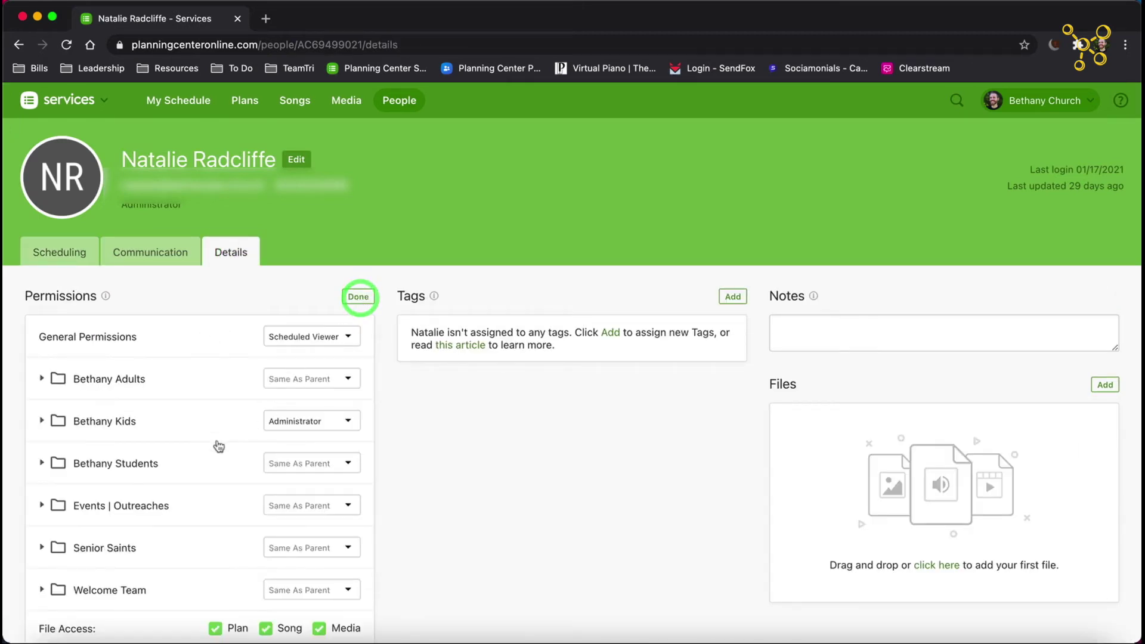
scroll(221, 442, "down", 1)
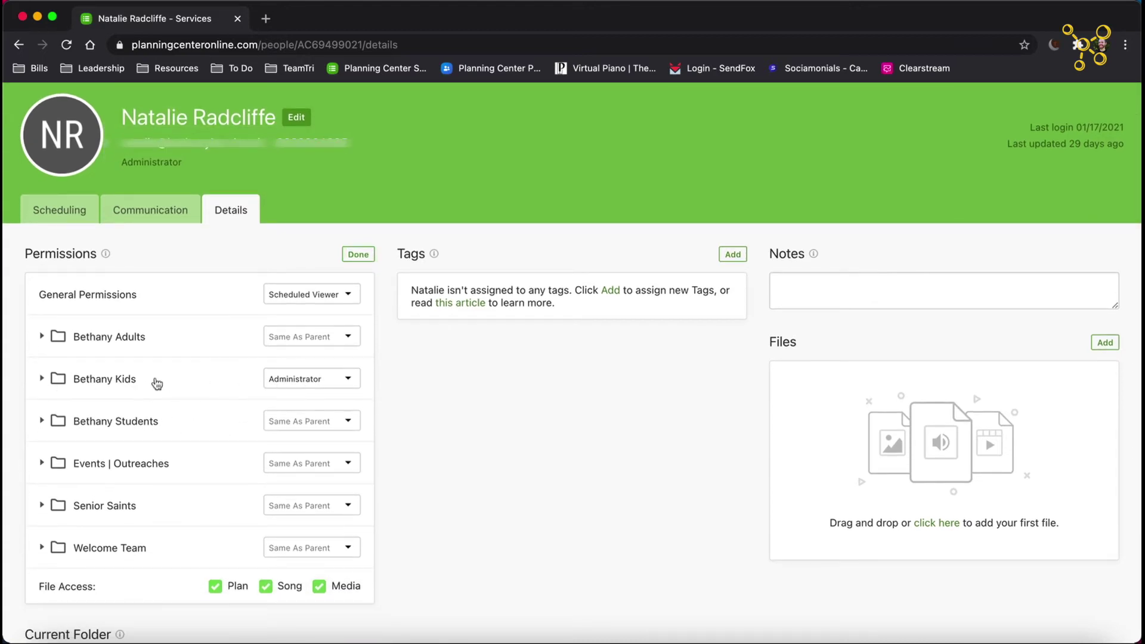
left_click(41, 379)
scroll(157, 409, "down", 2)
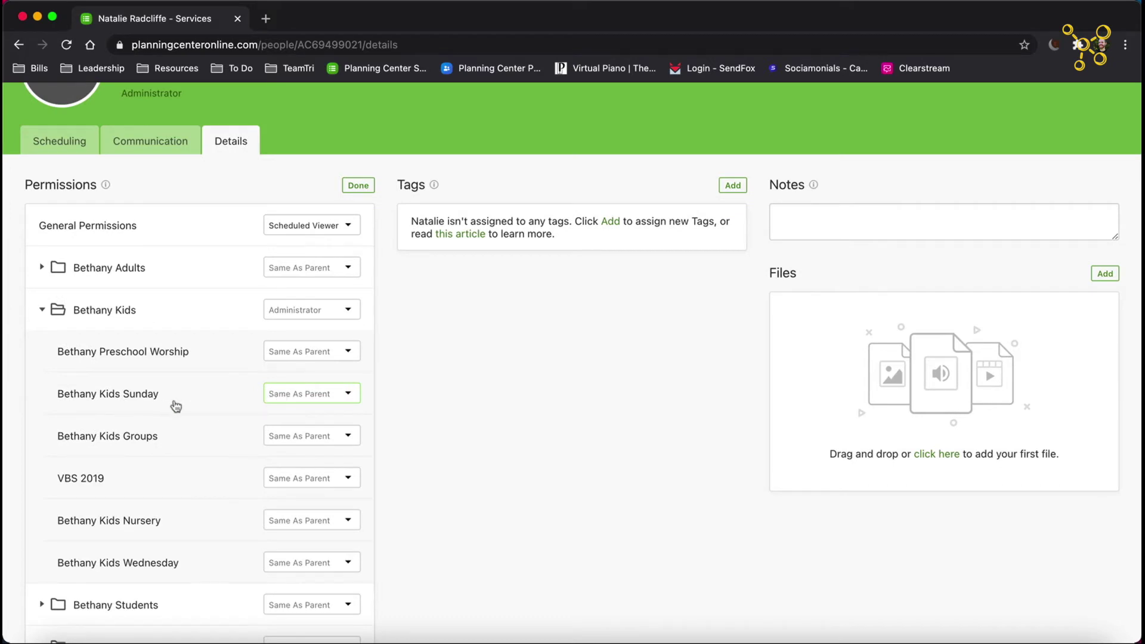
scroll(174, 406, "down", 1)
scroll(180, 446, "down", 2)
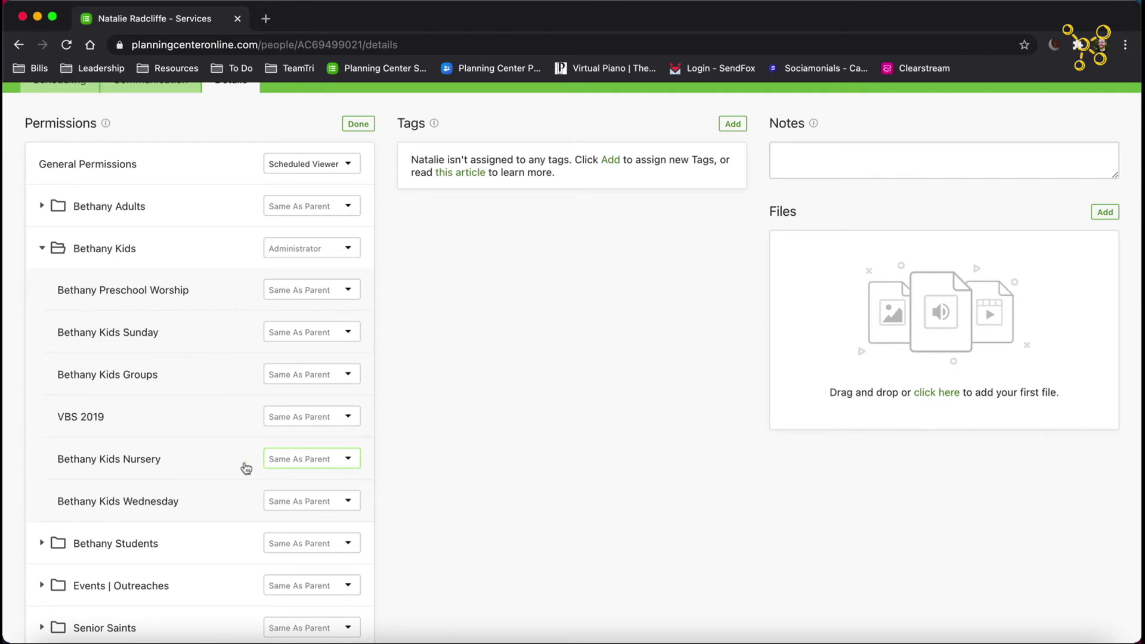
left_click(295, 466)
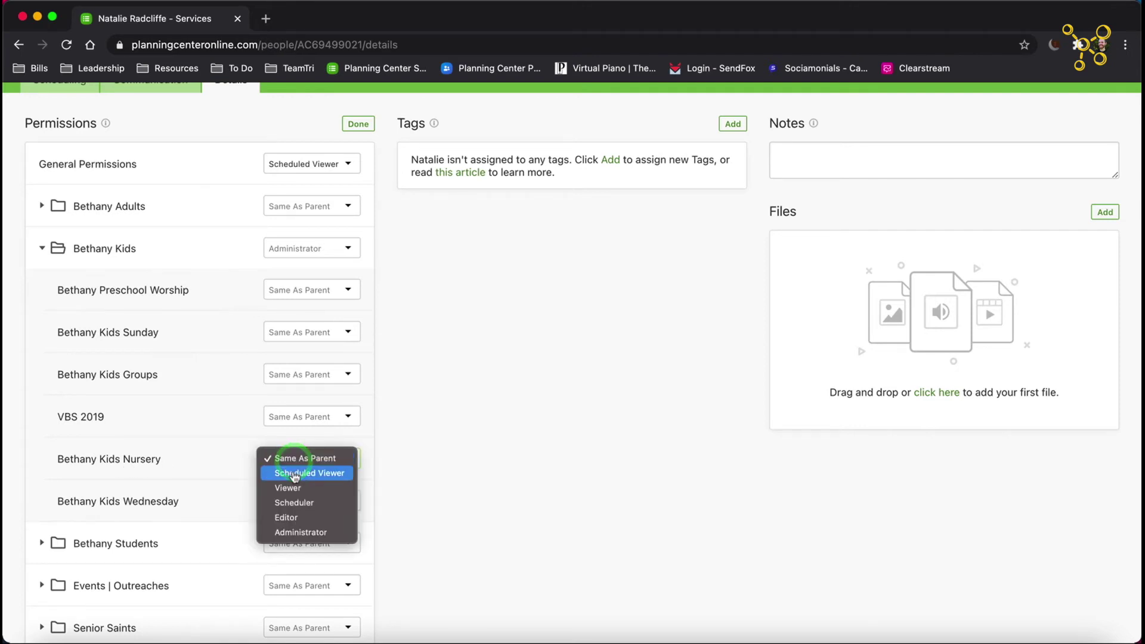
left_click(295, 532)
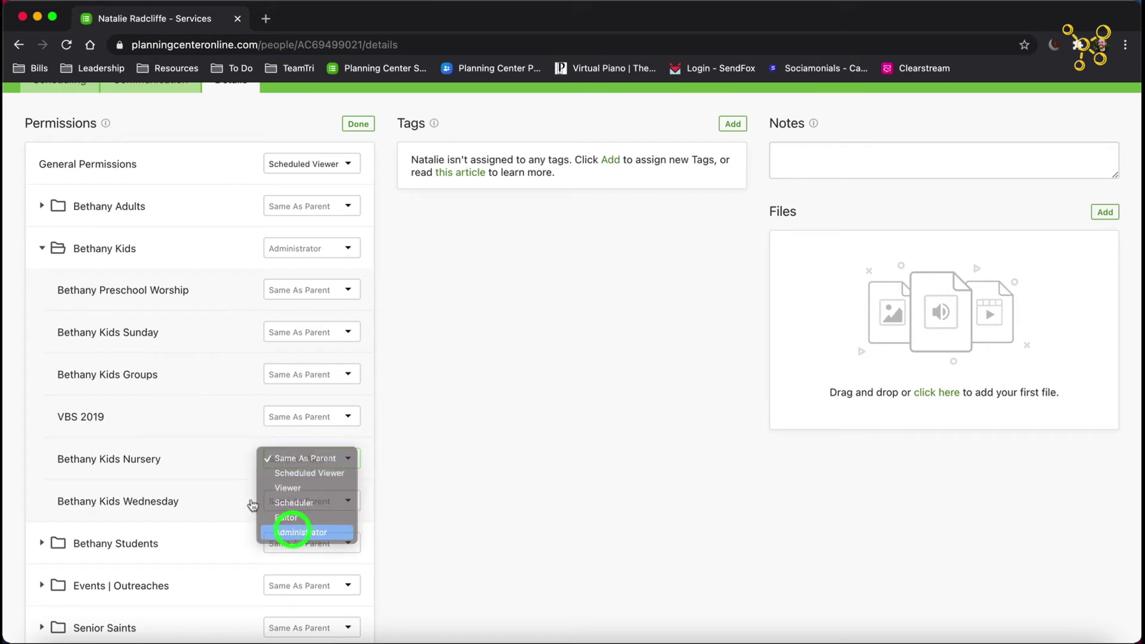